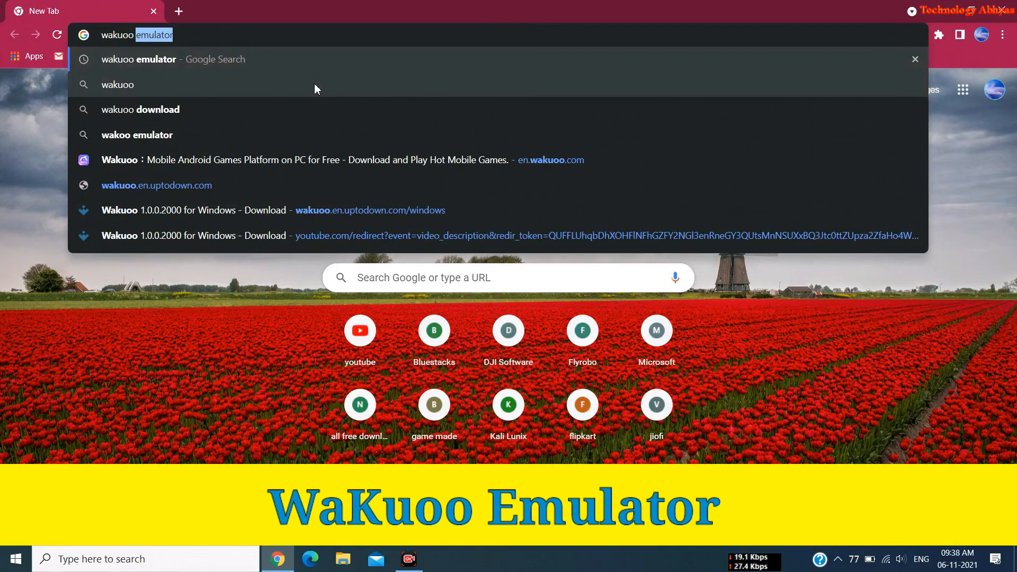
Search Google for 'wakuoo emulator' and open the official en.wakuoo.com result
click(116, 62)
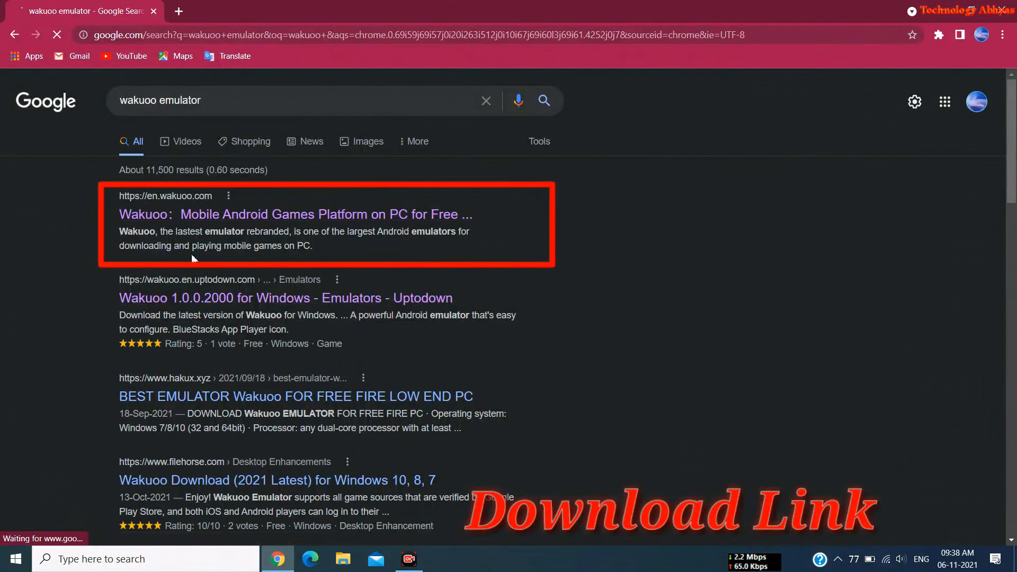
click(148, 213)
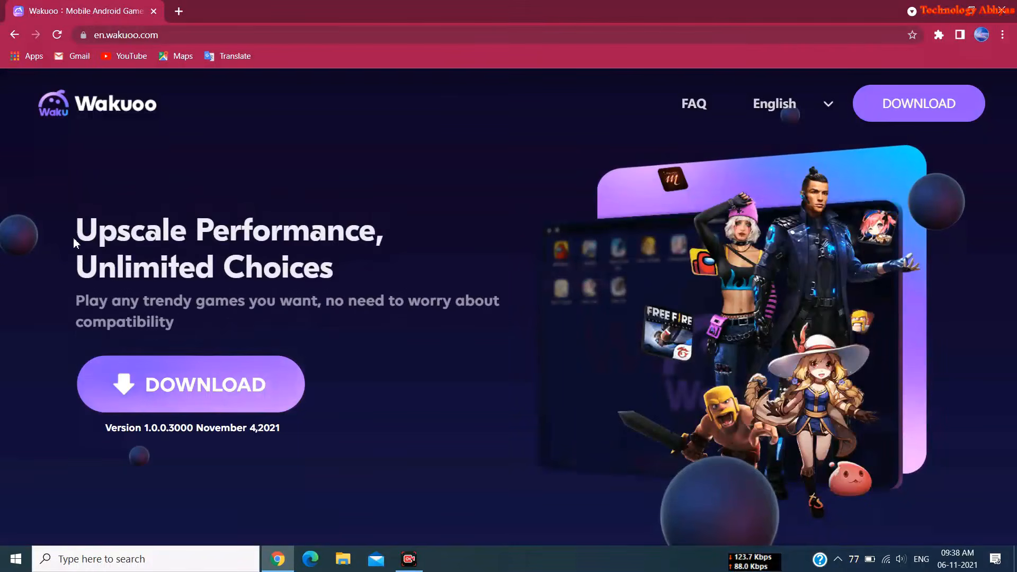
Download the Wakuoo 1.0.0.3000 installer and show the wakuoo_setup file in its folder
drag(18, 250, 377, 377)
scroll(377, 377, down, 6)
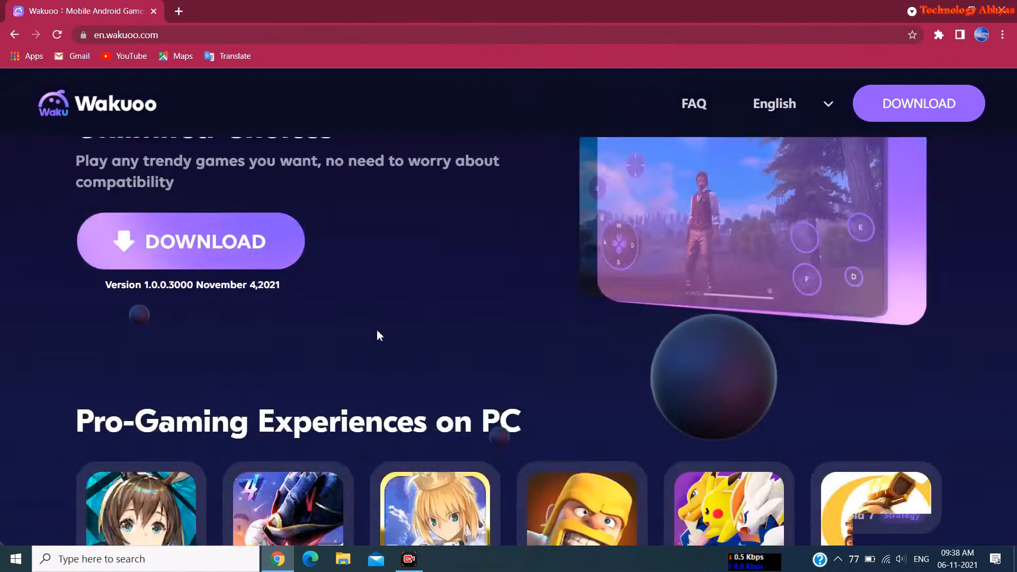
scroll(271, 346, up, 6)
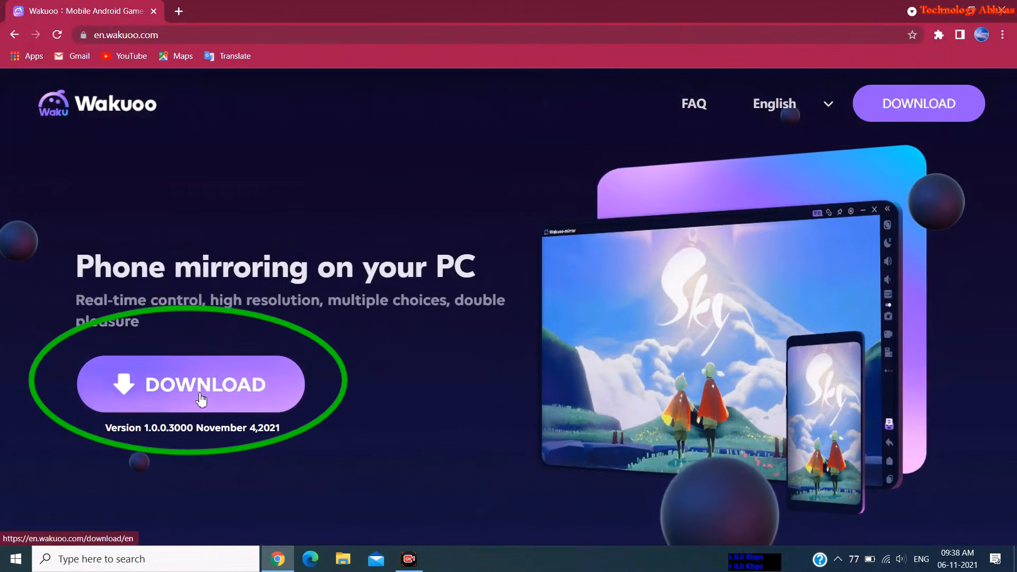
click(200, 399)
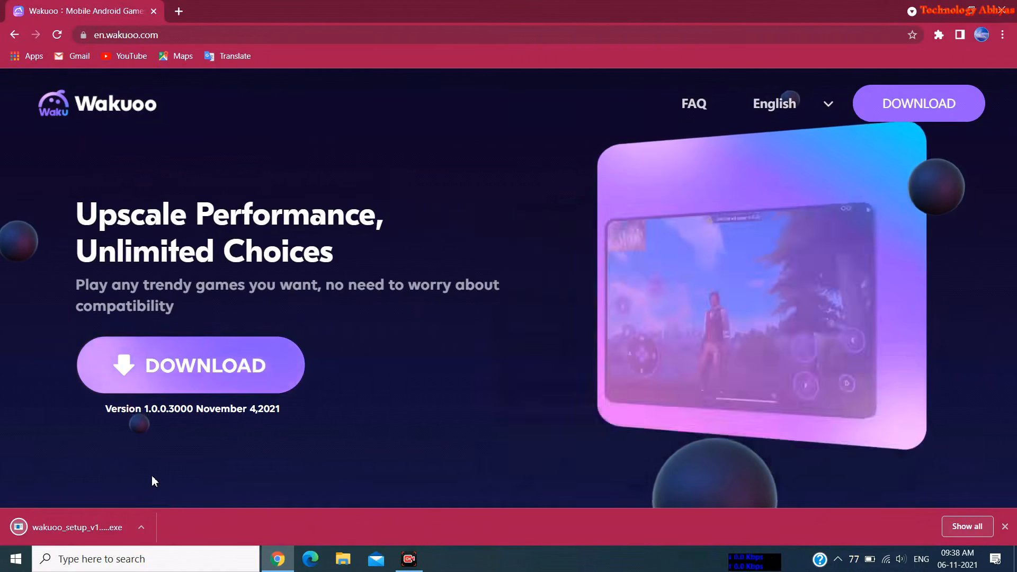
click(147, 524)
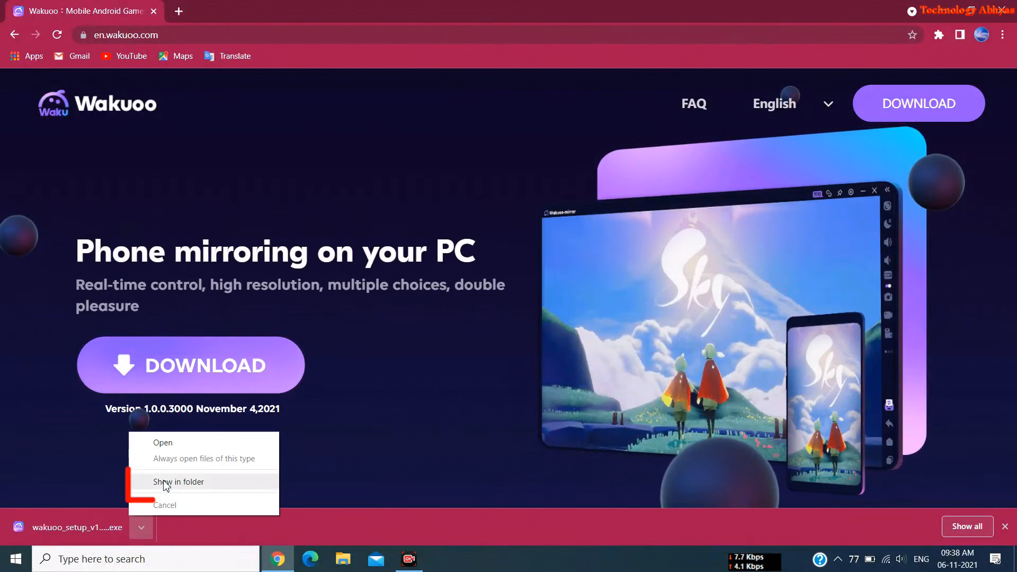
click(186, 483)
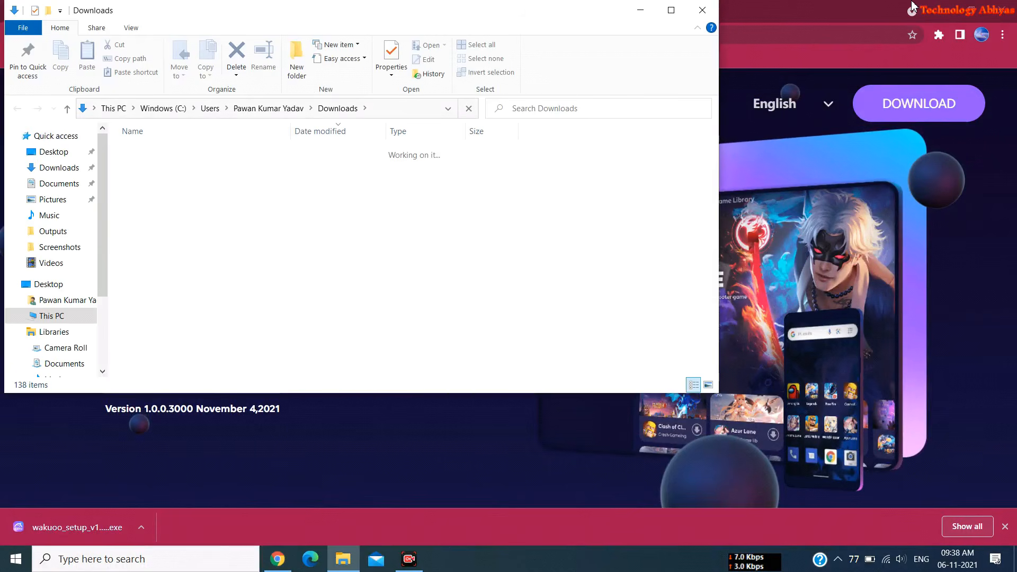
Run wakuoo_setup_v1.0.0.3000_dl_intl.exe from Downloads as administrator, then minimize the Downloads window
click(940, 9)
drag(554, 15, 742, 84)
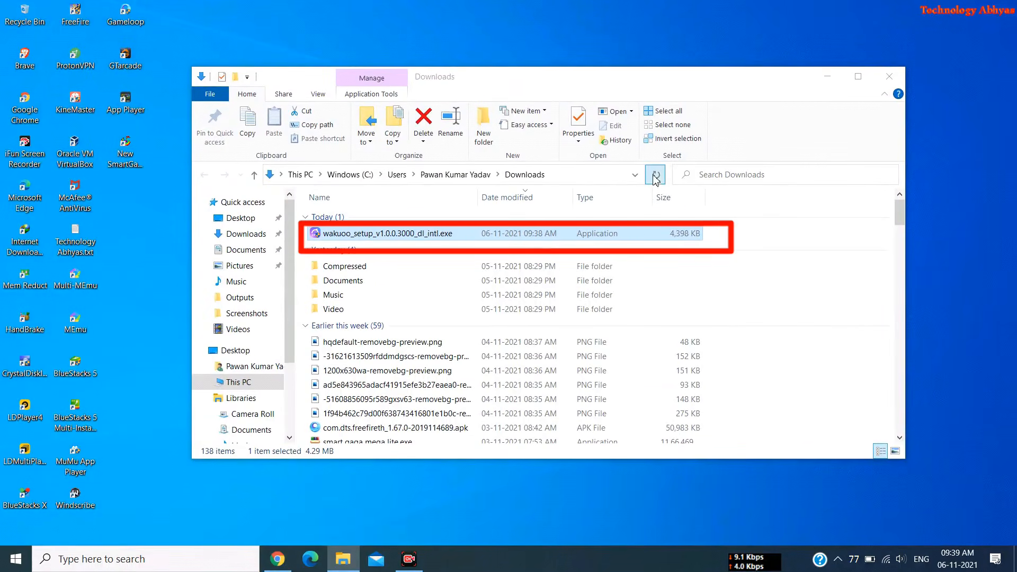
right_click(485, 236)
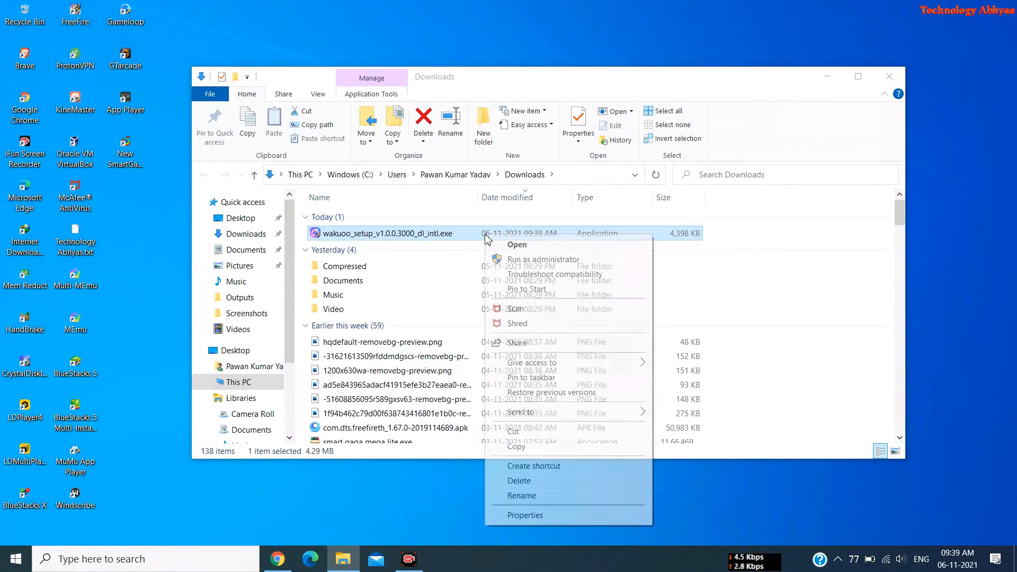
click(522, 260)
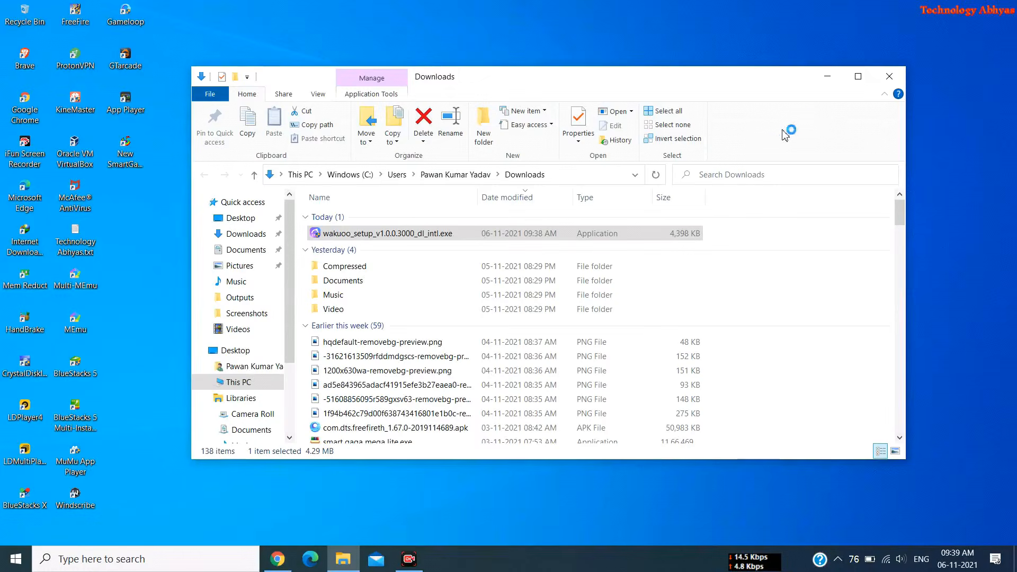
click(828, 78)
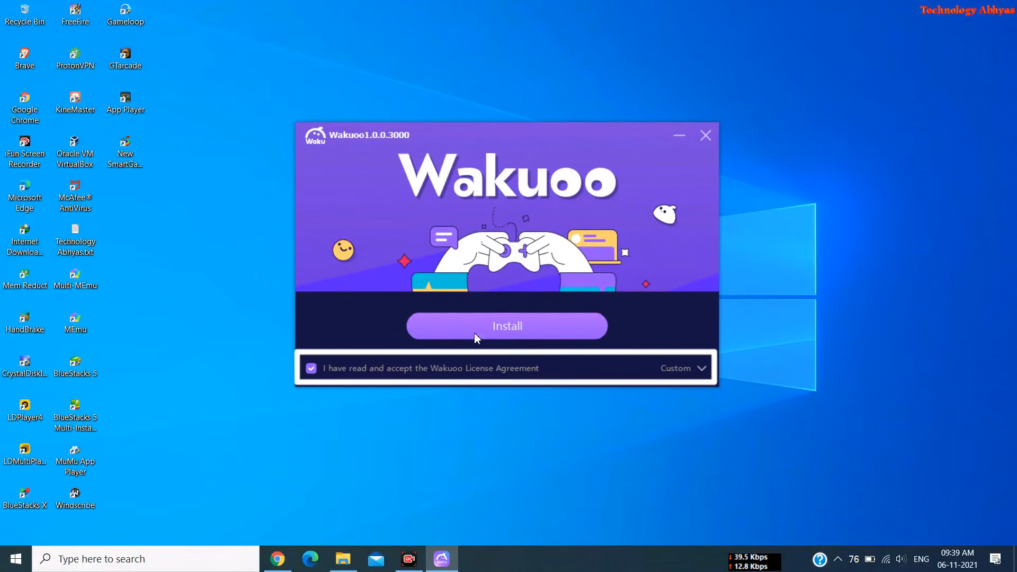
Accept the Wakuoo License Agreement and install Wakuoo 1.0.0.3000 until it reaches 100%
click(311, 369)
click(311, 368)
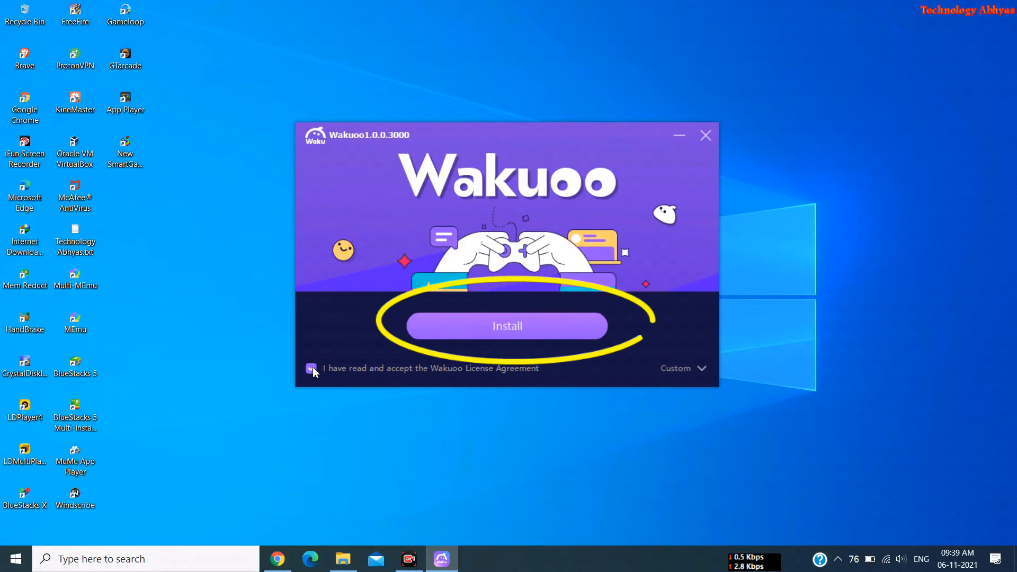
click(482, 333)
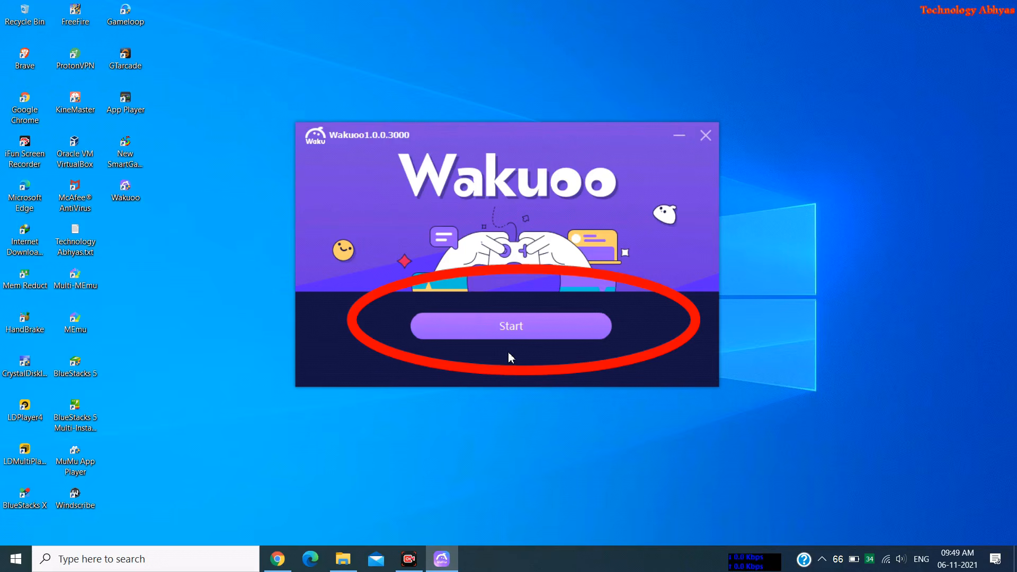
Launch Wakuoo and check its download tasks panel
click(513, 323)
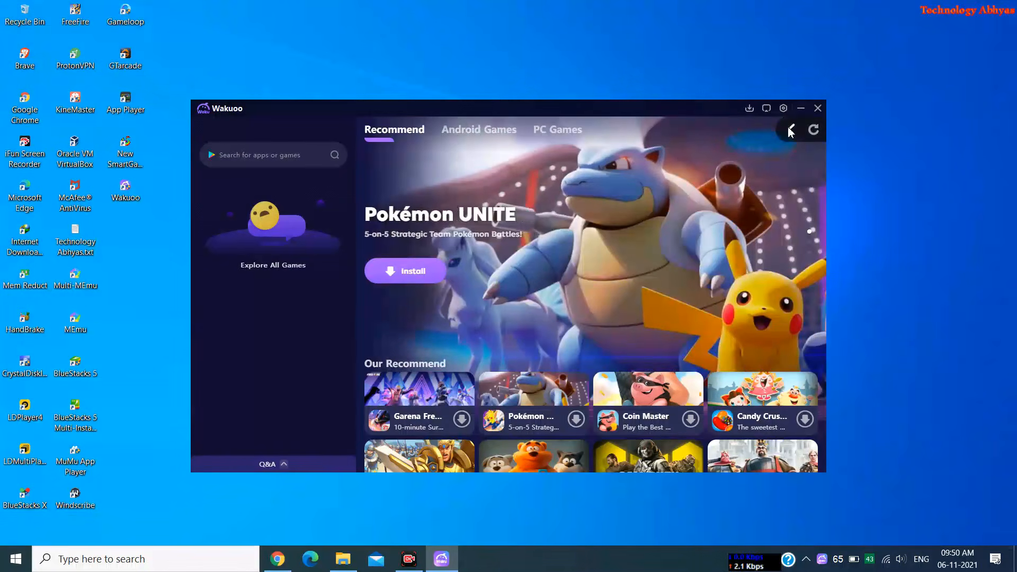
click(754, 109)
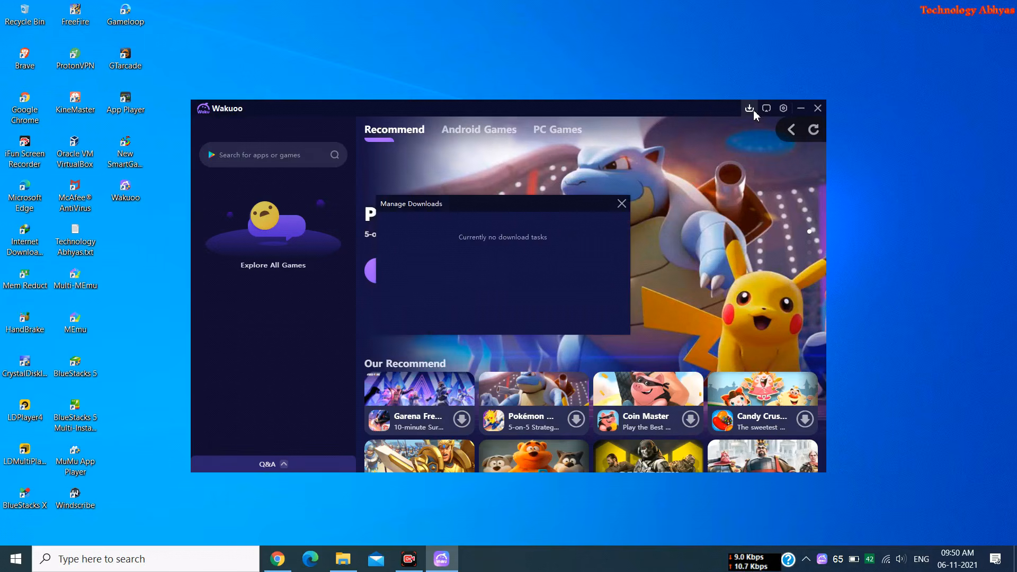
click(622, 204)
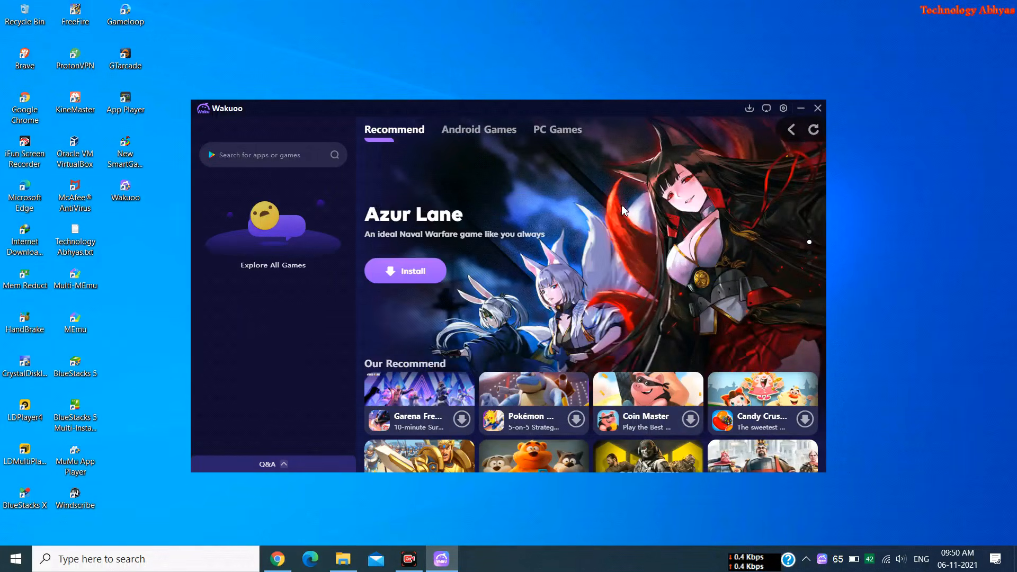
Save Wakuoo settings with English language and start installing Garena Free Fire
click(784, 108)
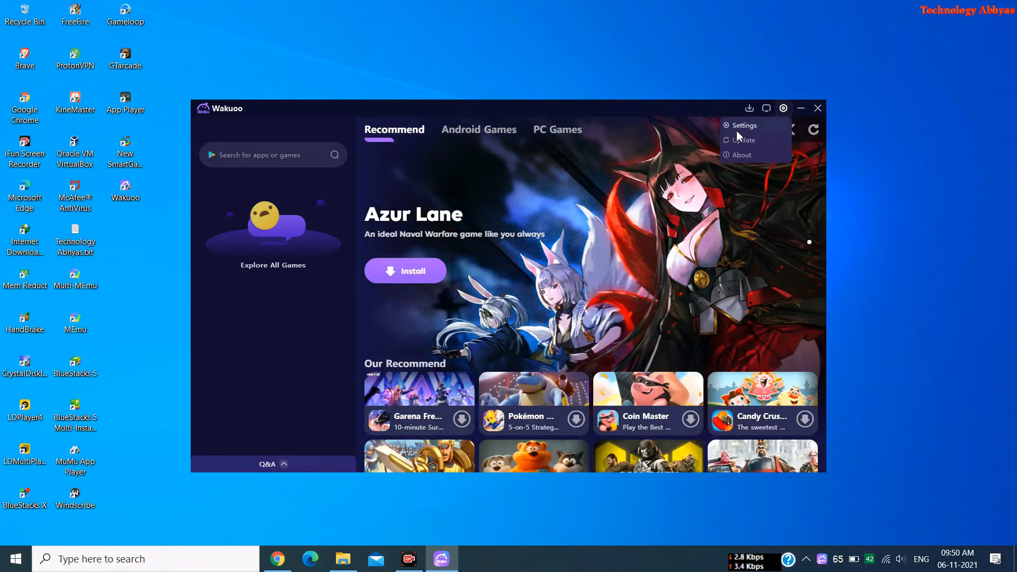
click(743, 125)
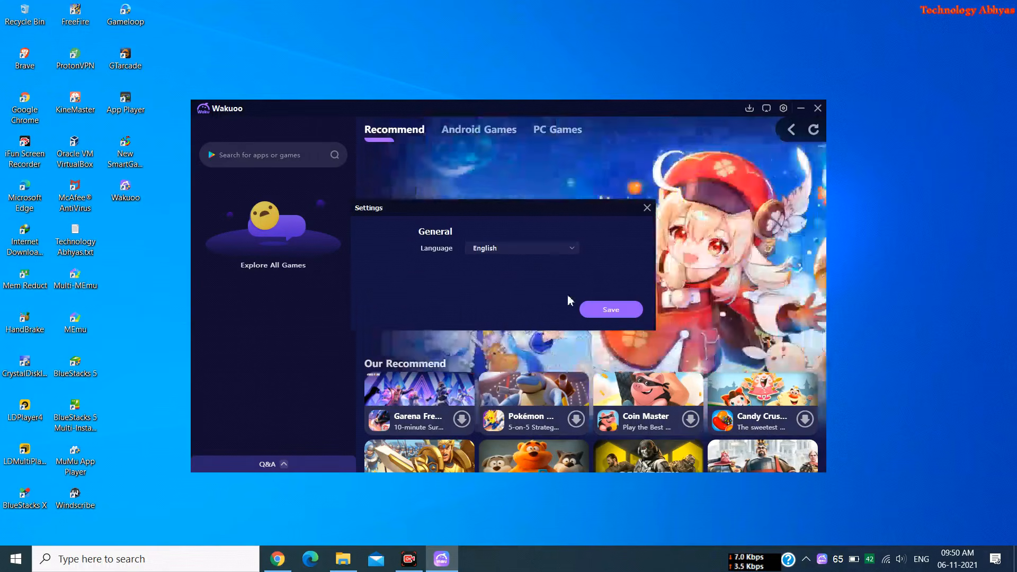
click(615, 310)
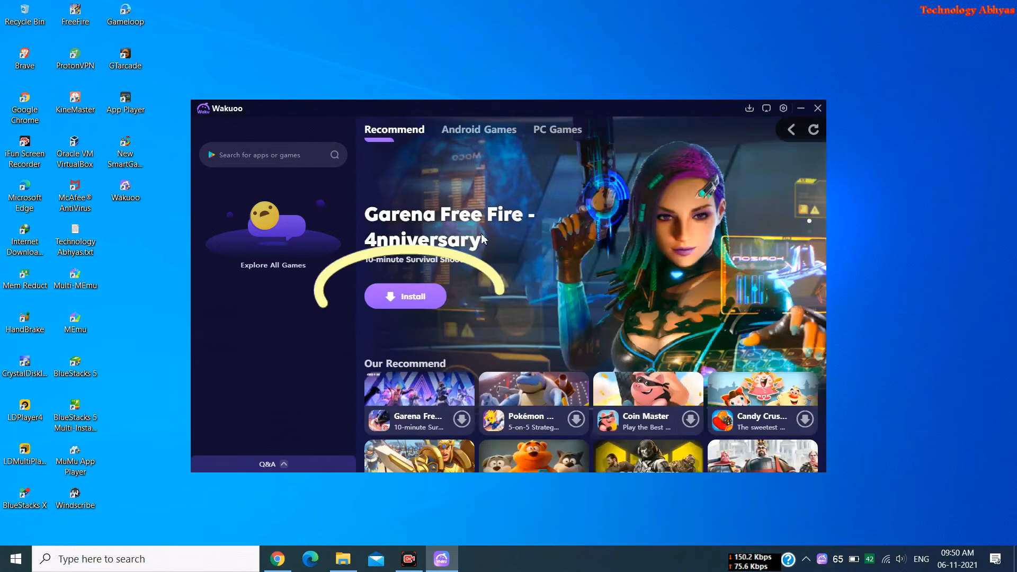
click(409, 305)
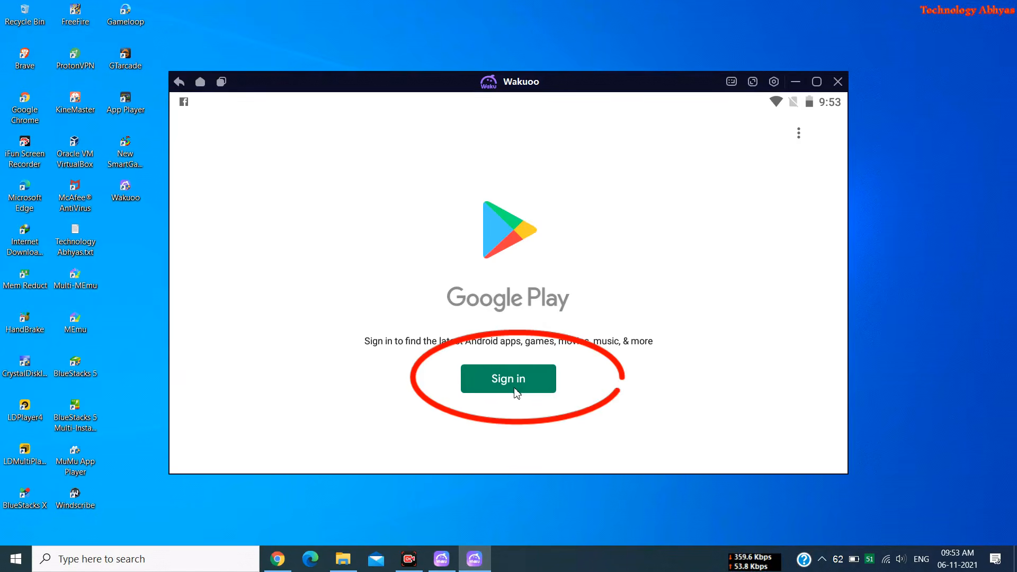
Start the Google Play sign-in and confirm it to reach the Google account page
click(517, 392)
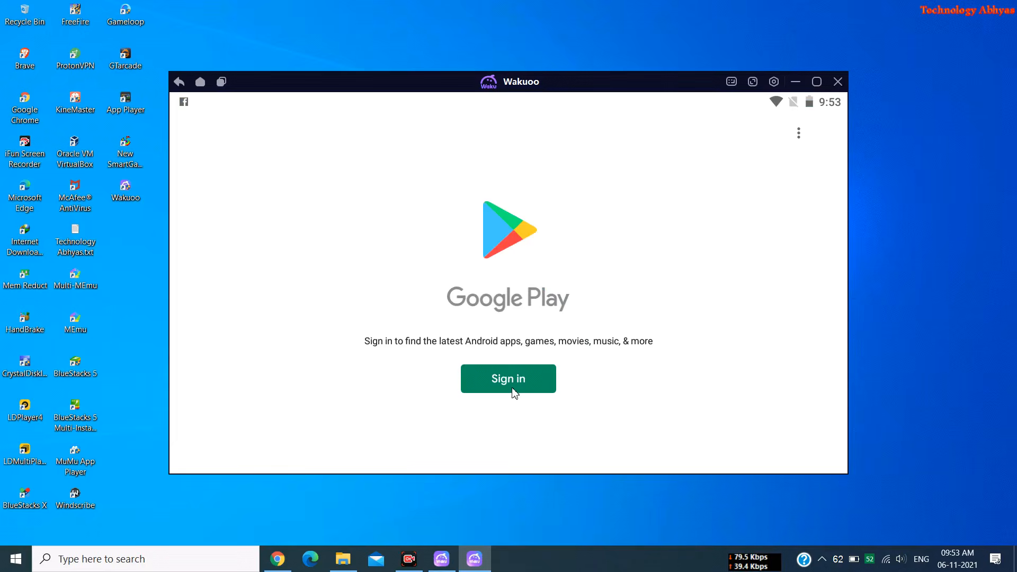
click(513, 378)
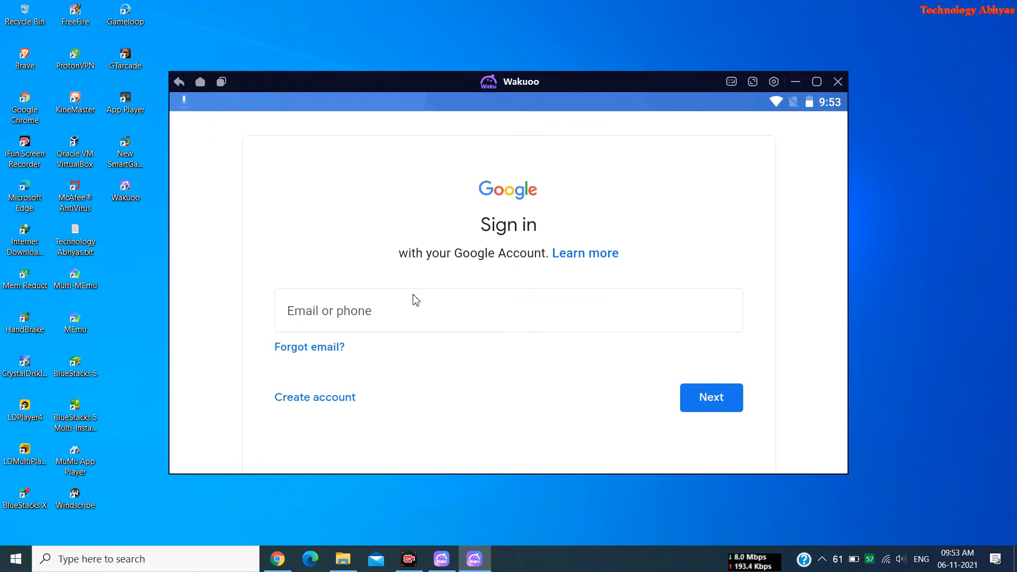
Enter the Google account e-mail address and submit it
click(391, 320)
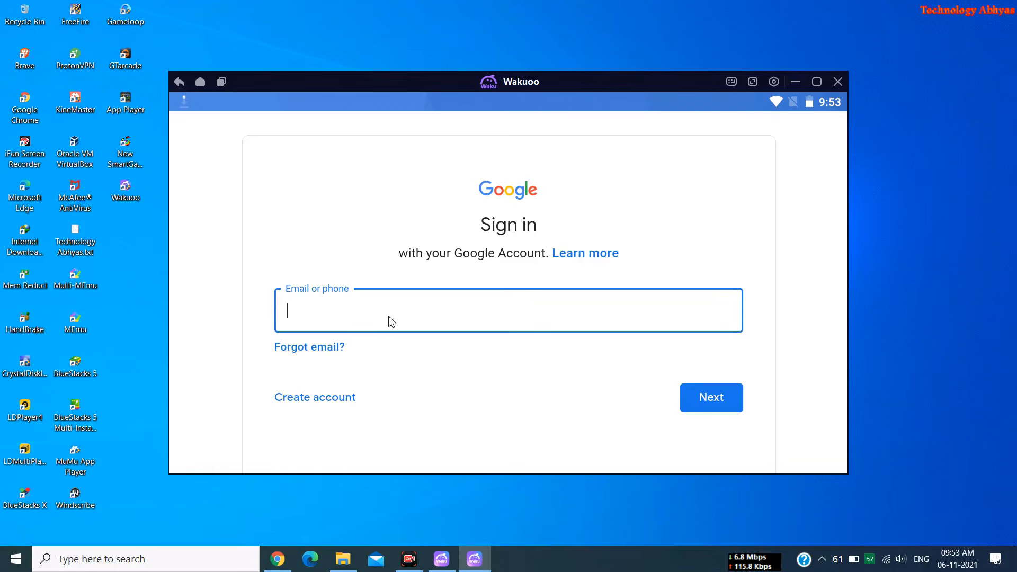
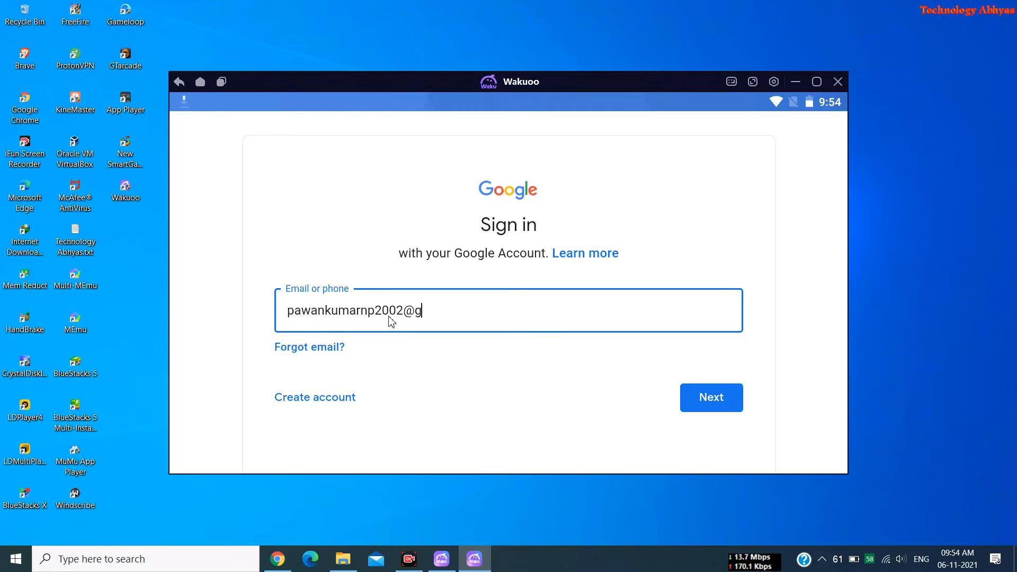
key(Return)
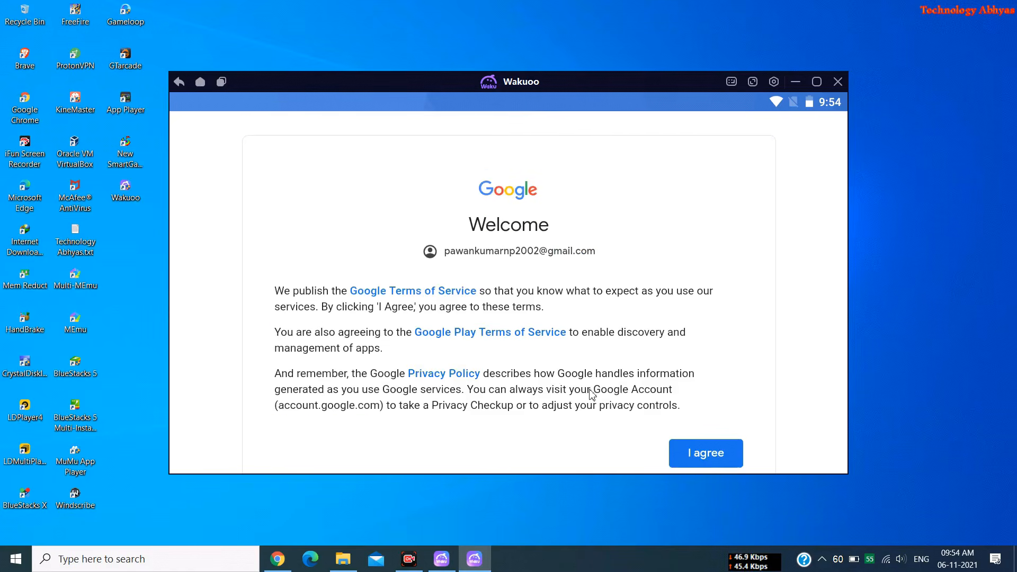
Accept Google's terms, switch off Google Drive backup, and accept the Google services settings
click(708, 465)
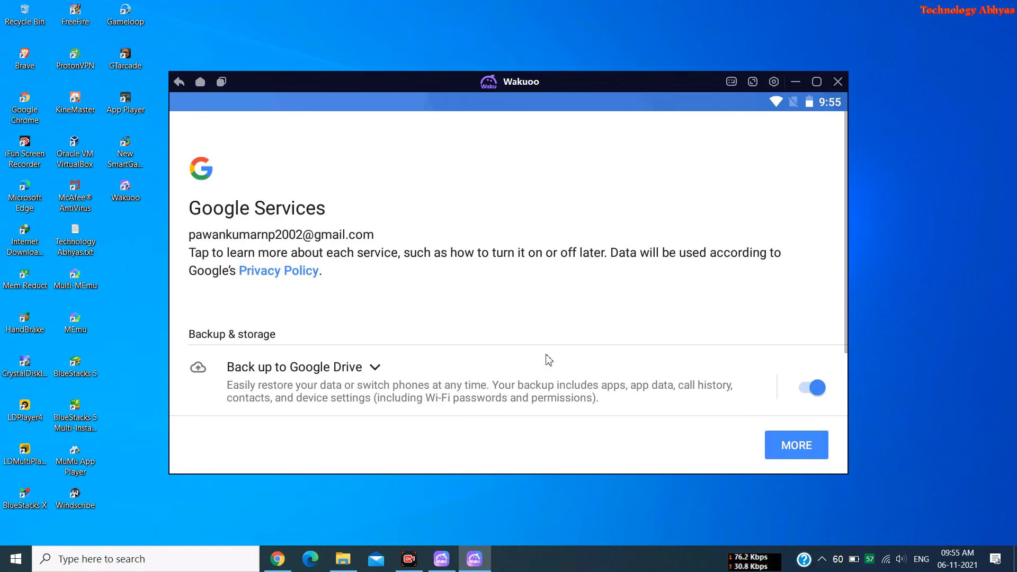
click(813, 388)
scroll(722, 352, down, 2)
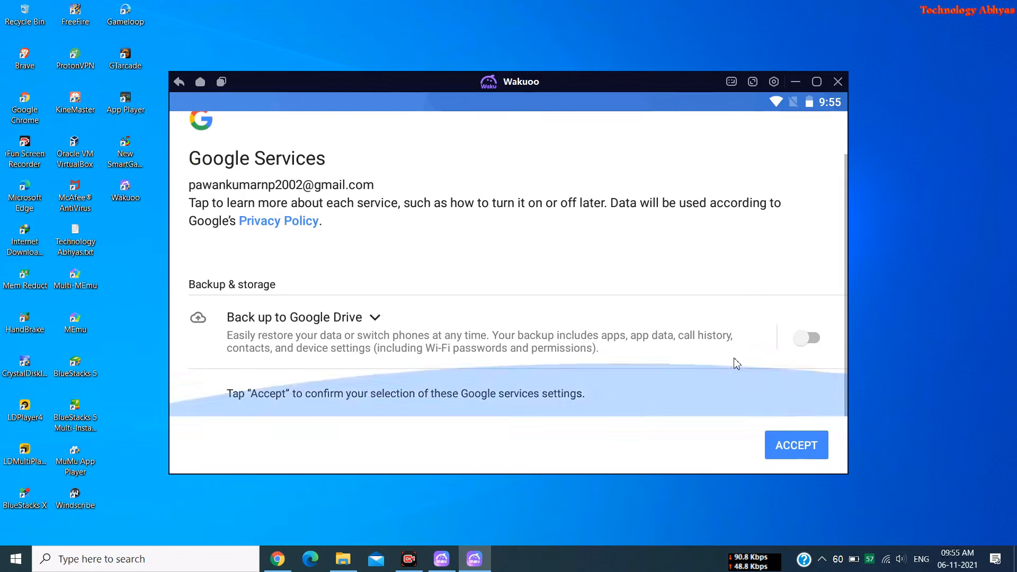
click(799, 449)
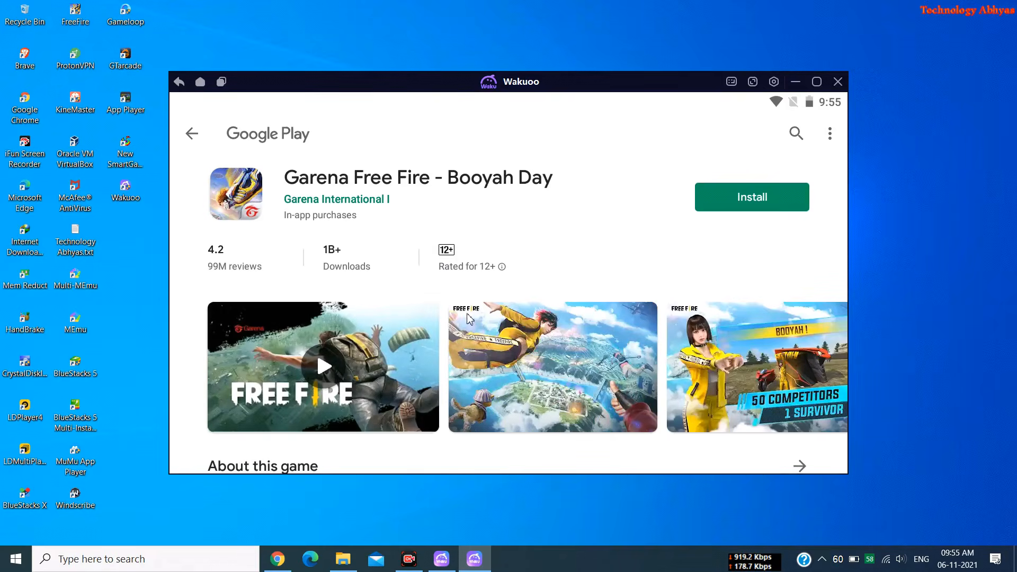
Install Garena Free Fire - Booyah Day and check its download progress in notifications
click(769, 200)
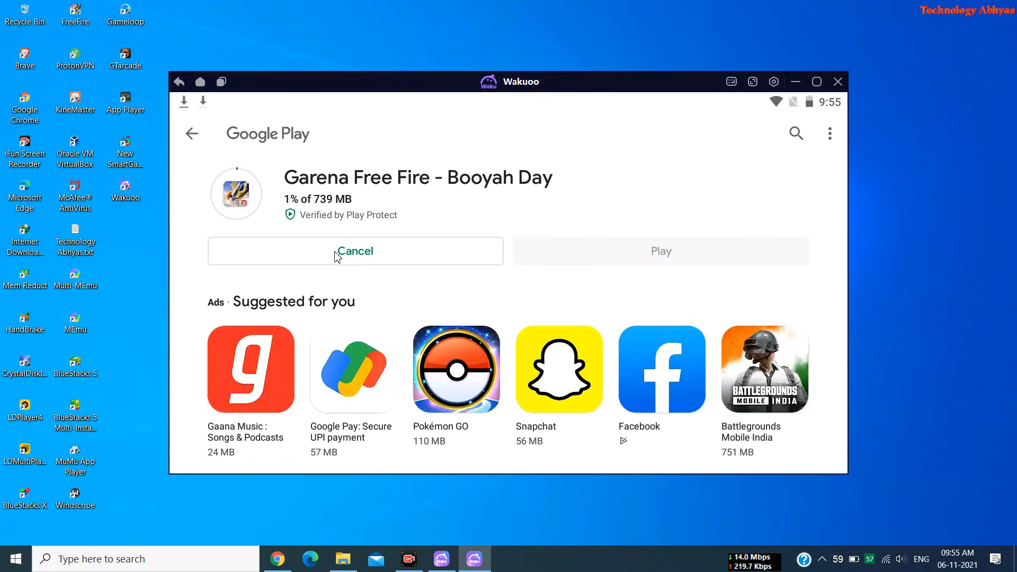
drag(286, 106, 291, 249)
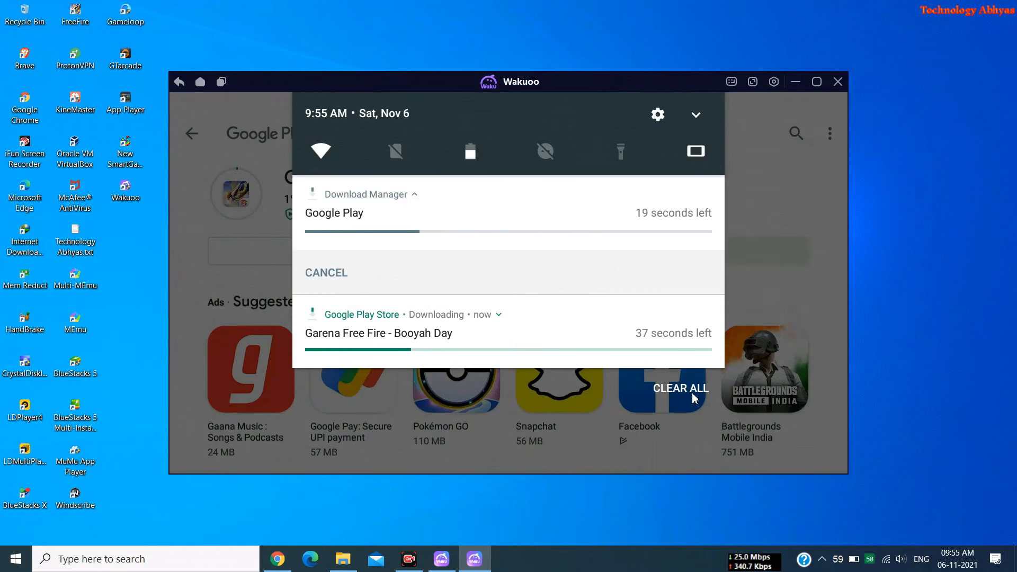
click(789, 215)
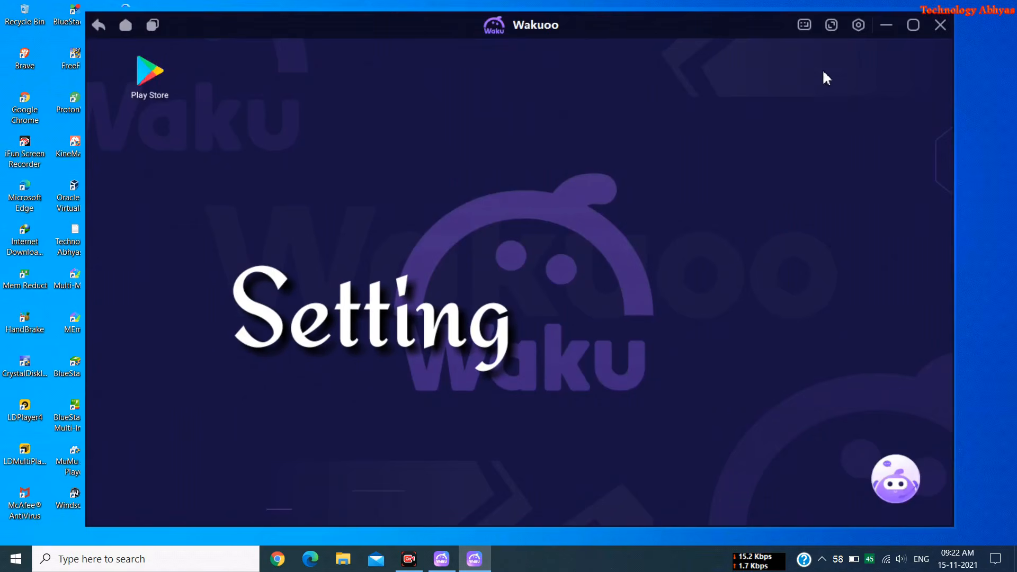
Set the emulator's Sleep Option to Keep screen awake in system settings
click(854, 27)
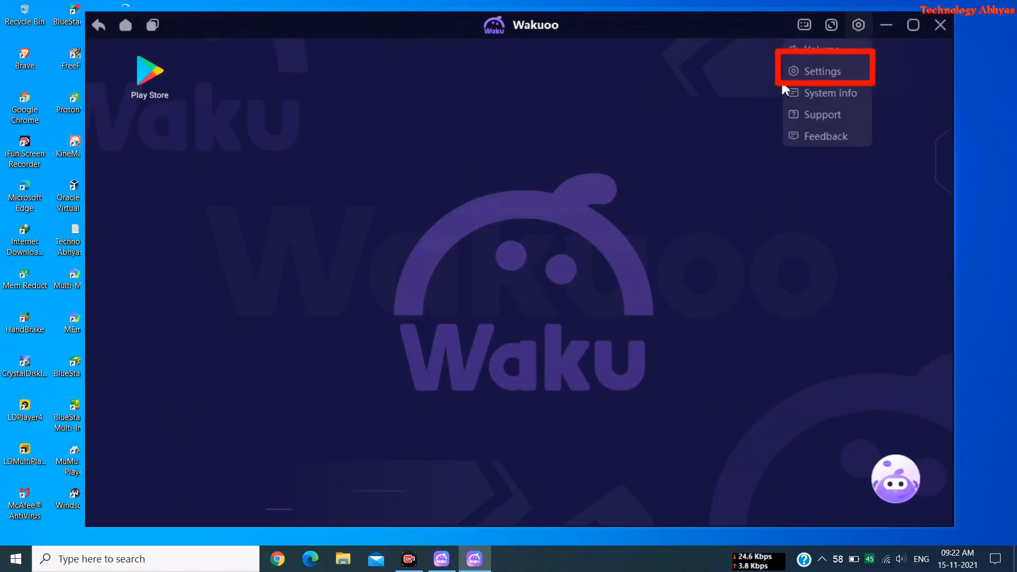
click(808, 74)
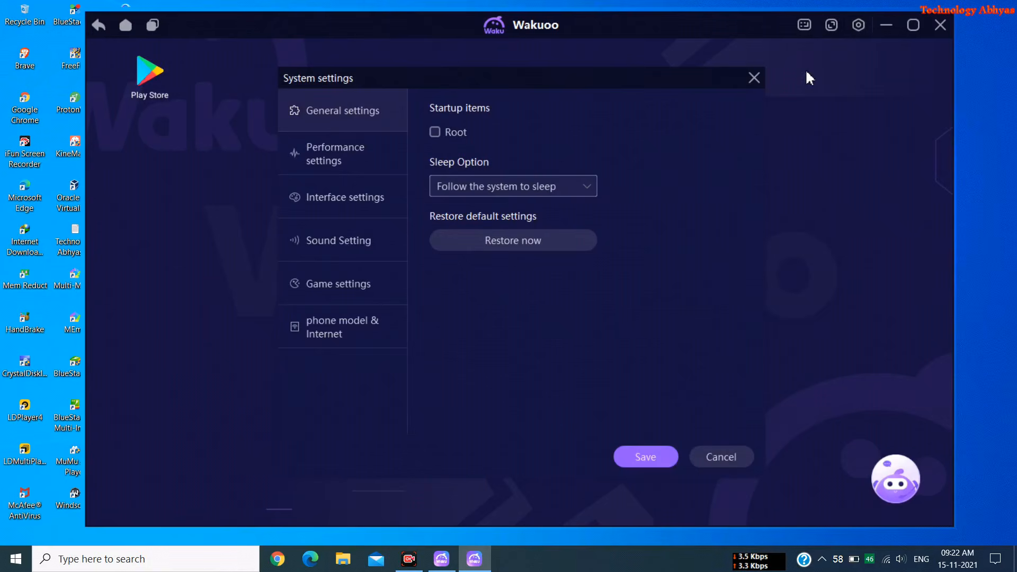
click(490, 189)
click(484, 211)
click(482, 193)
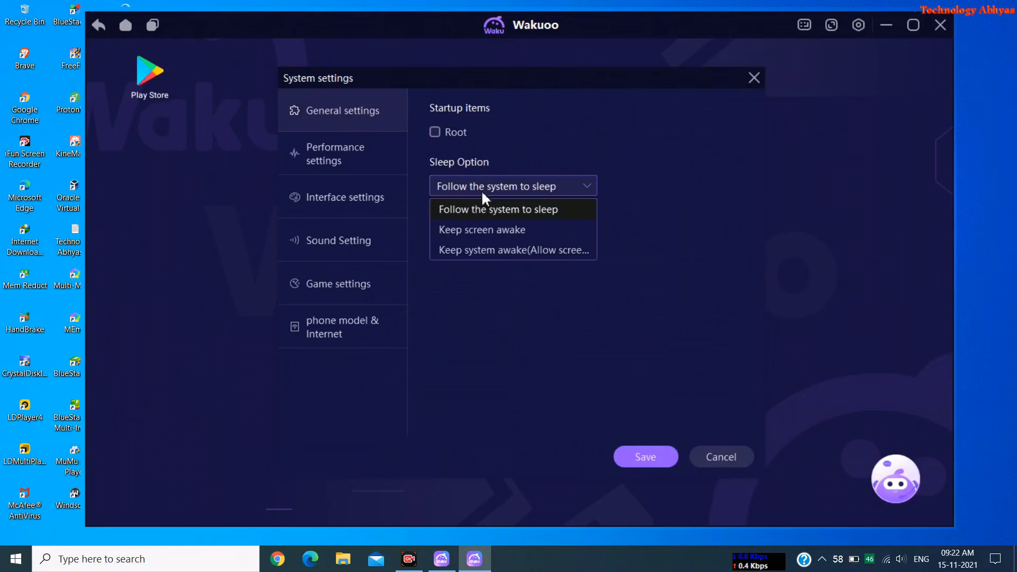
click(485, 227)
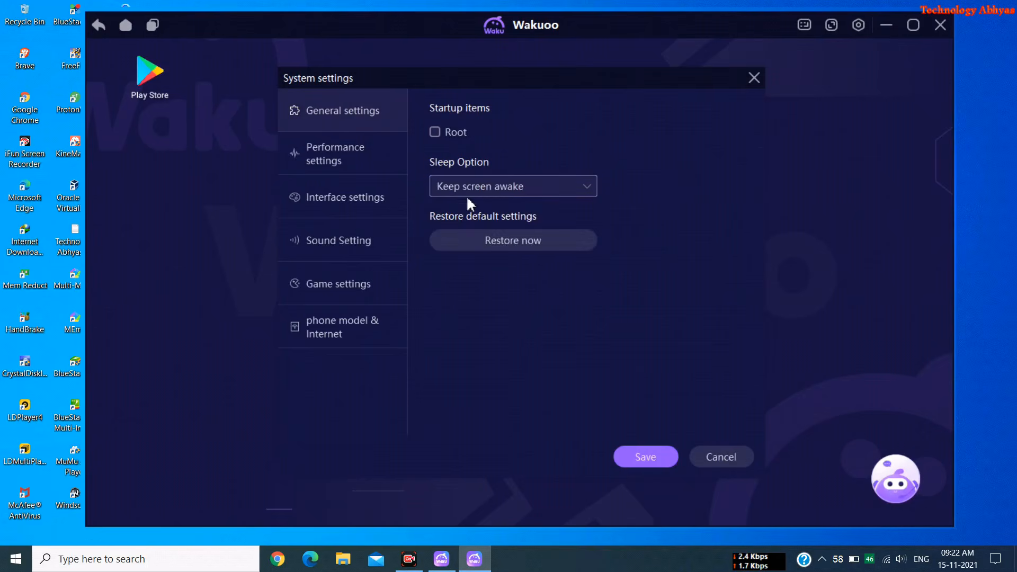
Keep the Middle performance profile and set resolution to 1600x900
click(370, 145)
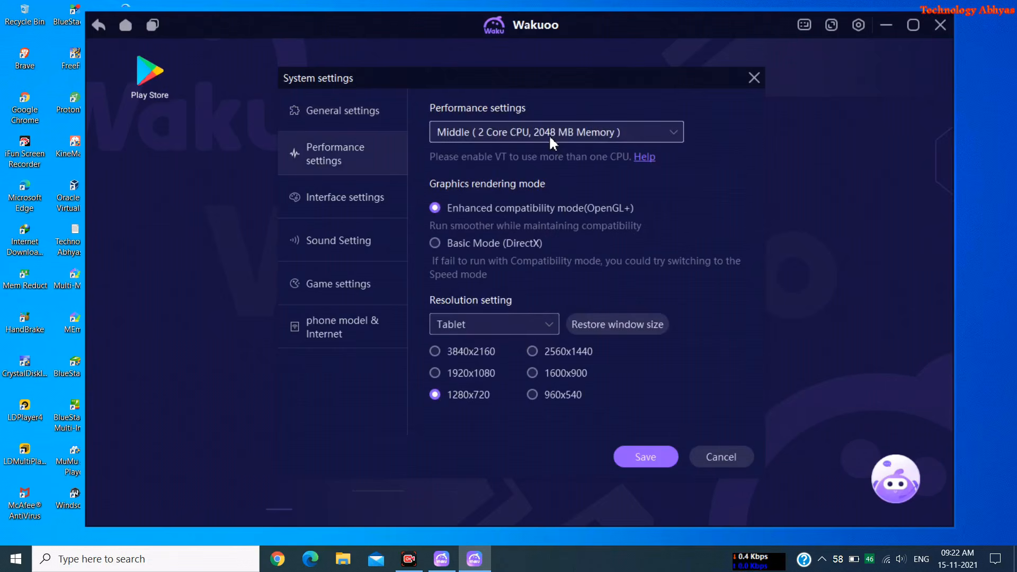
click(548, 135)
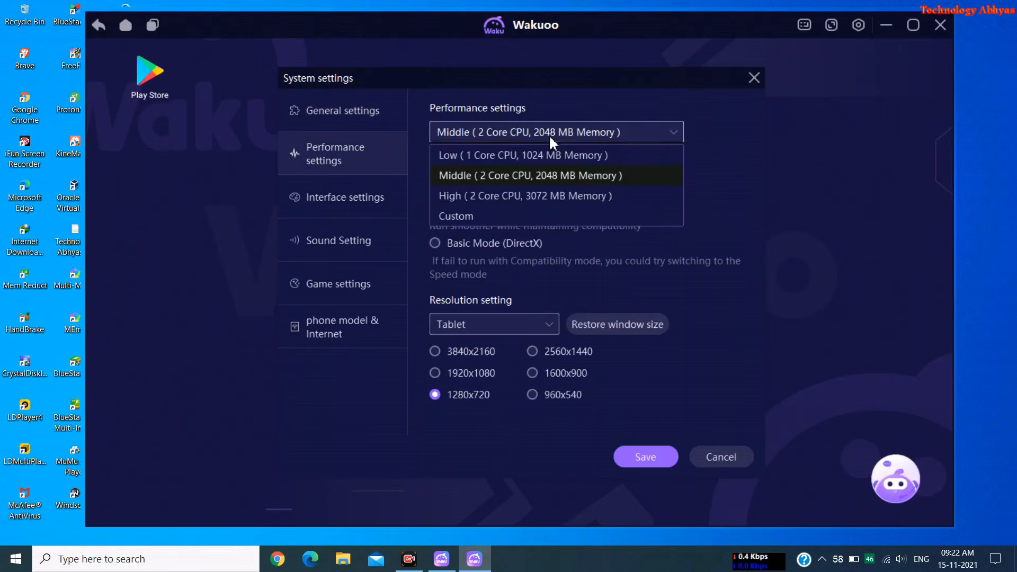
click(526, 170)
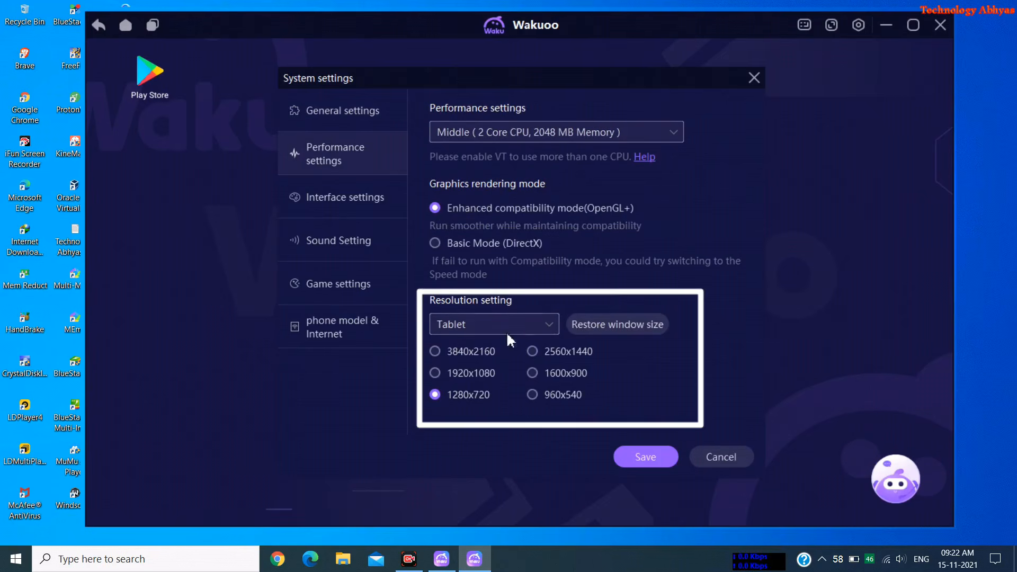
click(536, 372)
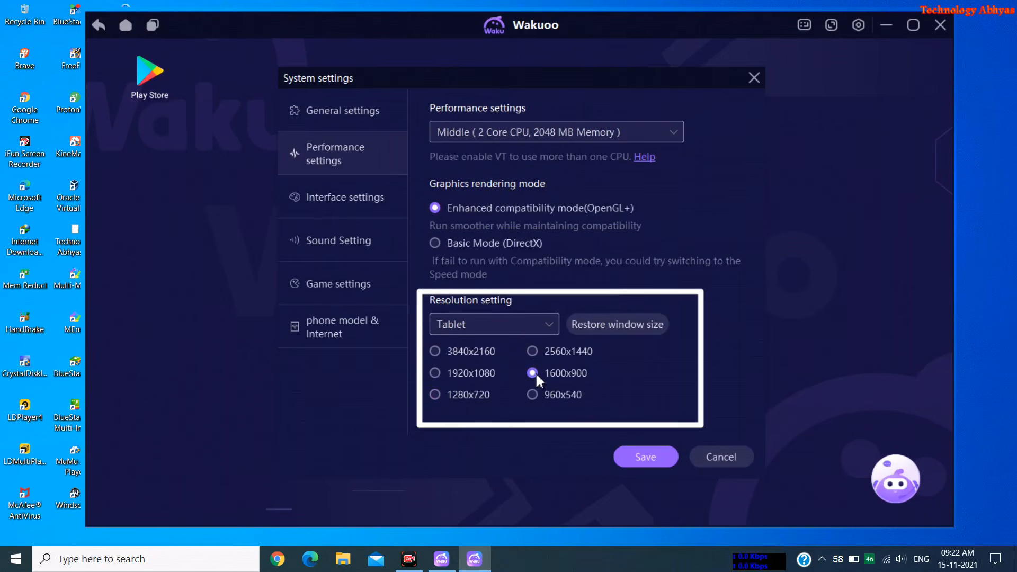
Choose the orange mouse pointer style and keep speaker output on Auto-recognition
click(378, 189)
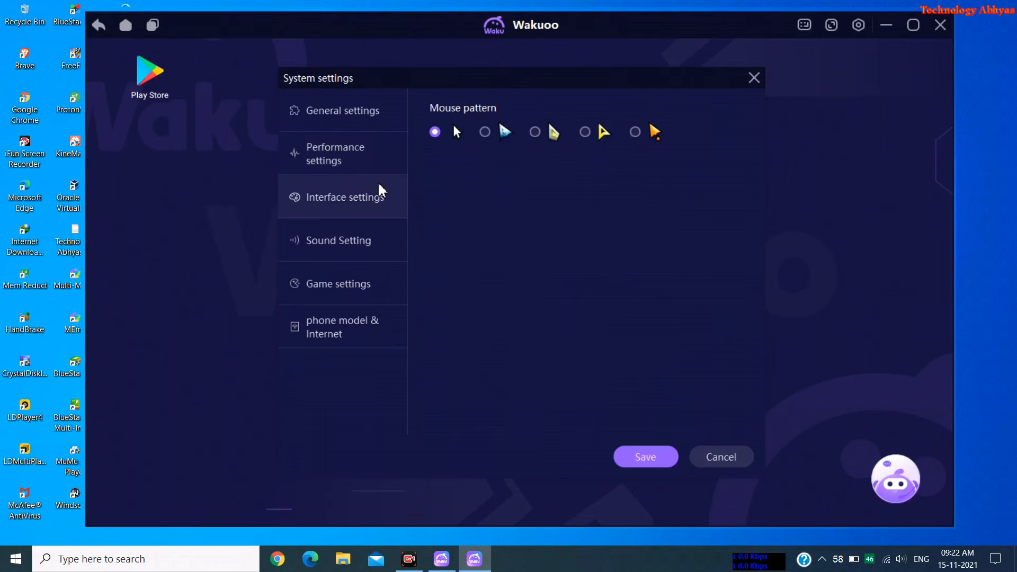
click(643, 131)
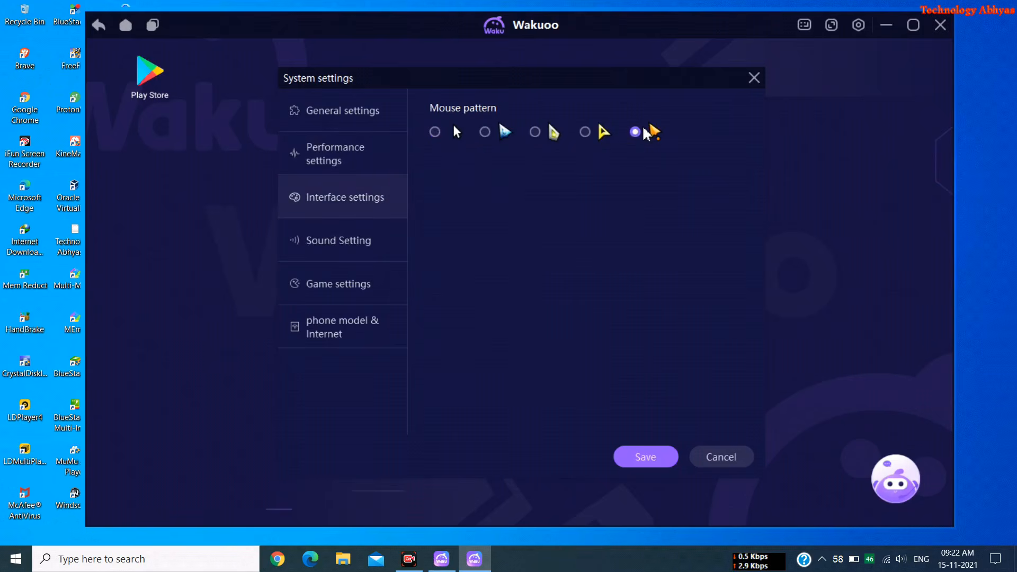
click(337, 237)
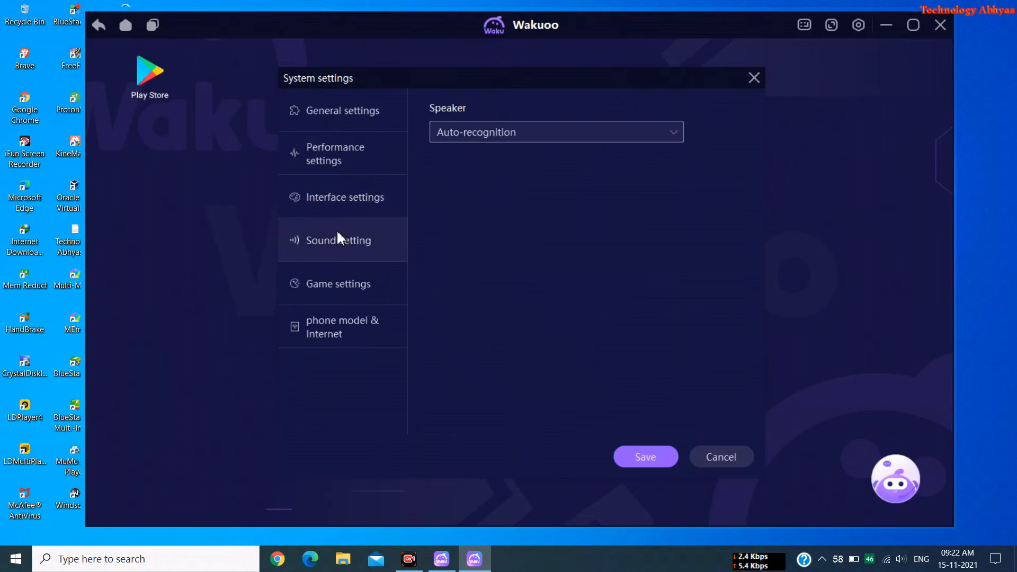
click(510, 129)
click(509, 130)
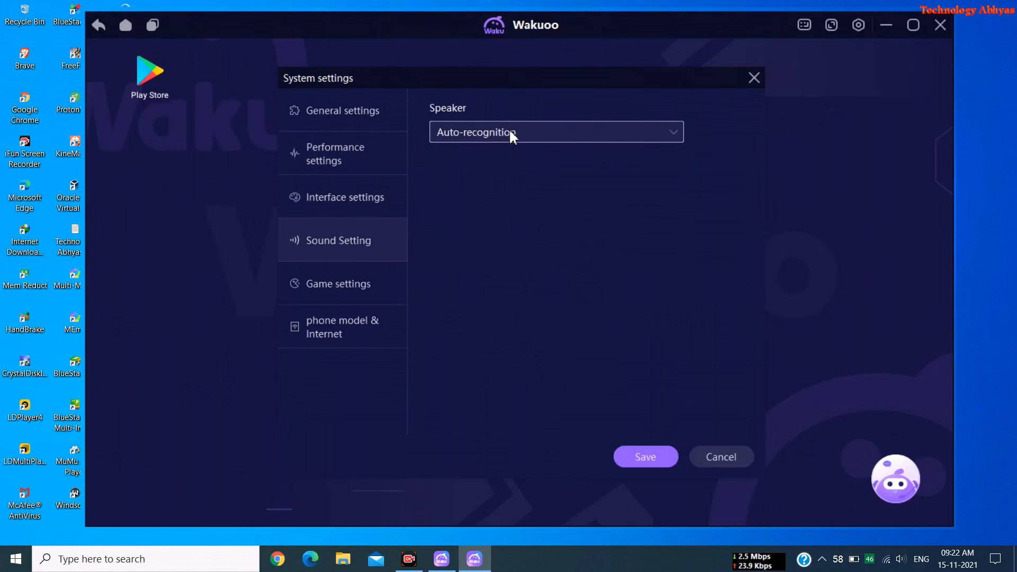
Keep Samsung Galaxy S9+ as the phone model and save the emulator settings
click(376, 284)
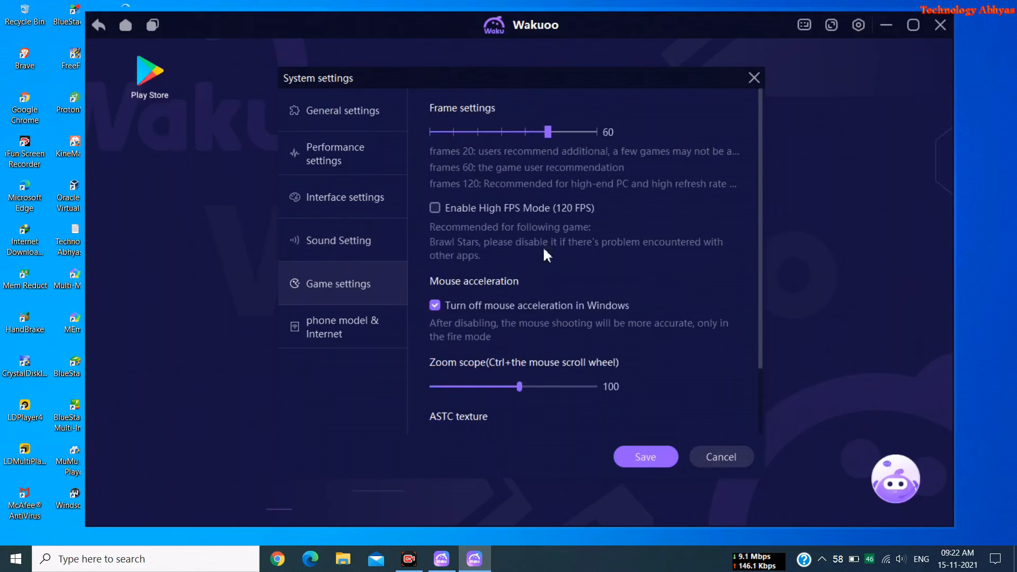
scroll(491, 273, down, 3)
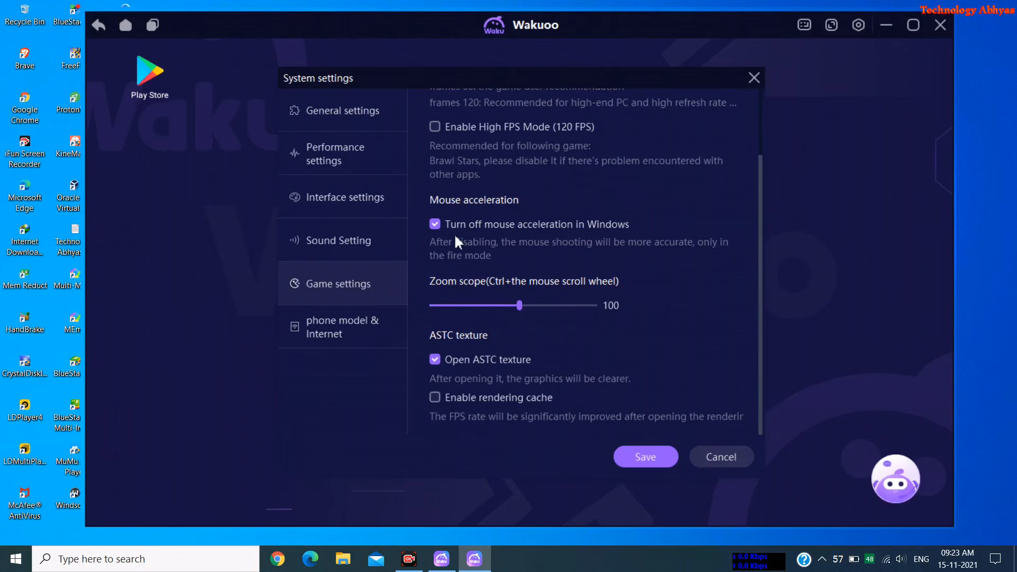
click(370, 320)
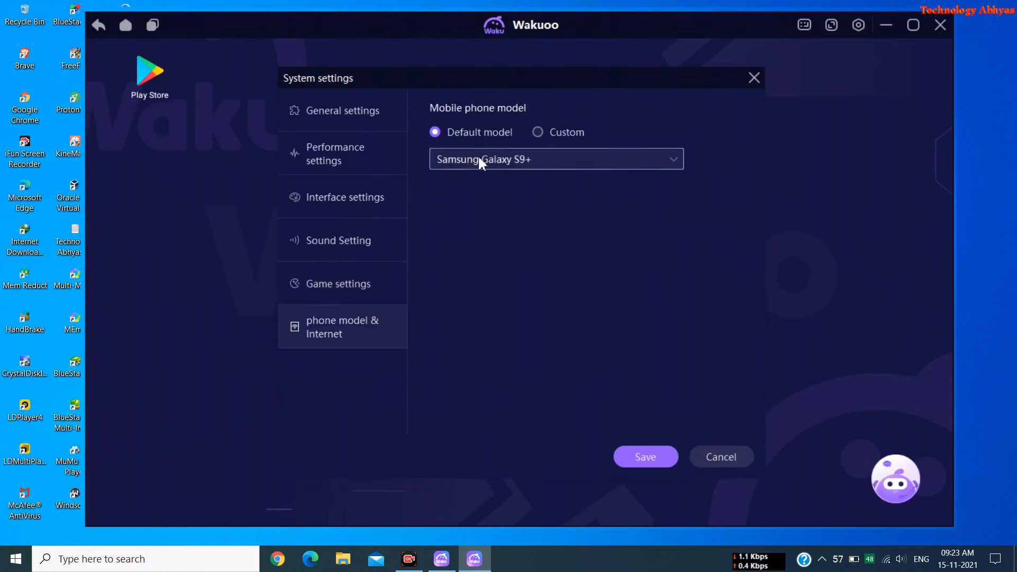
click(493, 152)
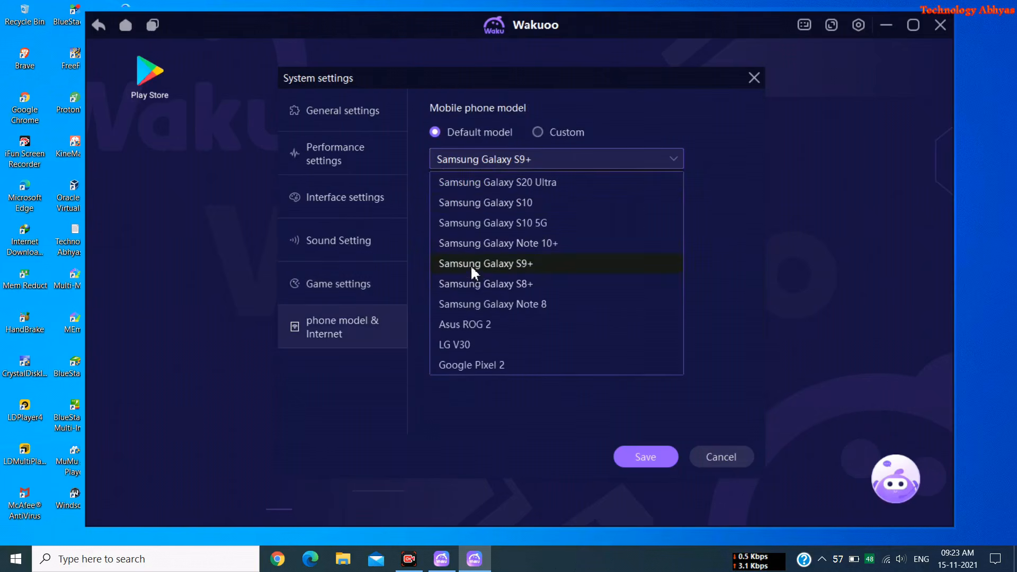
click(470, 264)
click(621, 456)
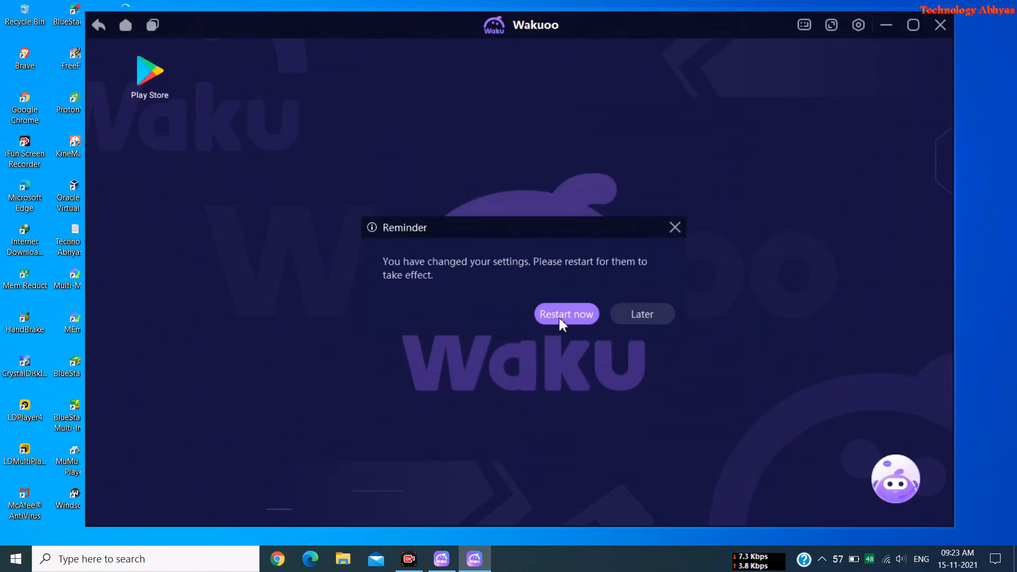
Restart Wakuoo from the Reminder dialog so the saved settings take effect
click(565, 313)
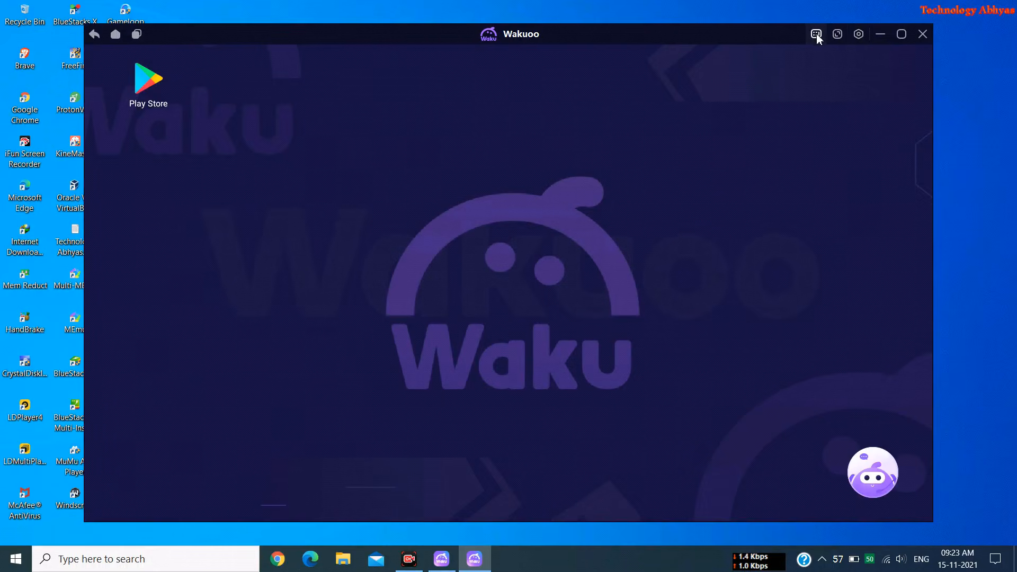
In the Free Fire lobby, dismiss the Clash Squad popup and select Clash Squad Bermuda
click(881, 34)
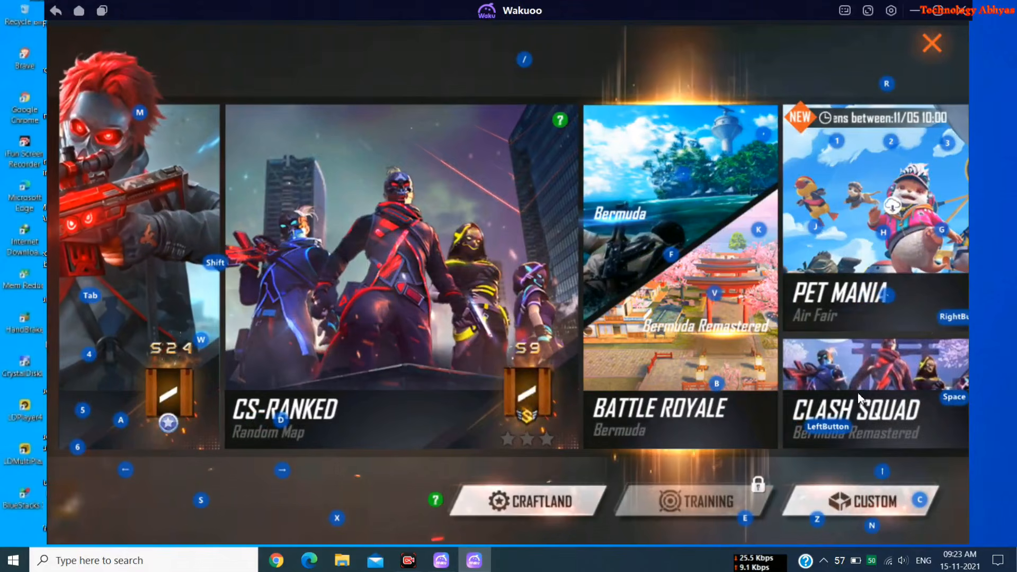
click(859, 398)
click(842, 90)
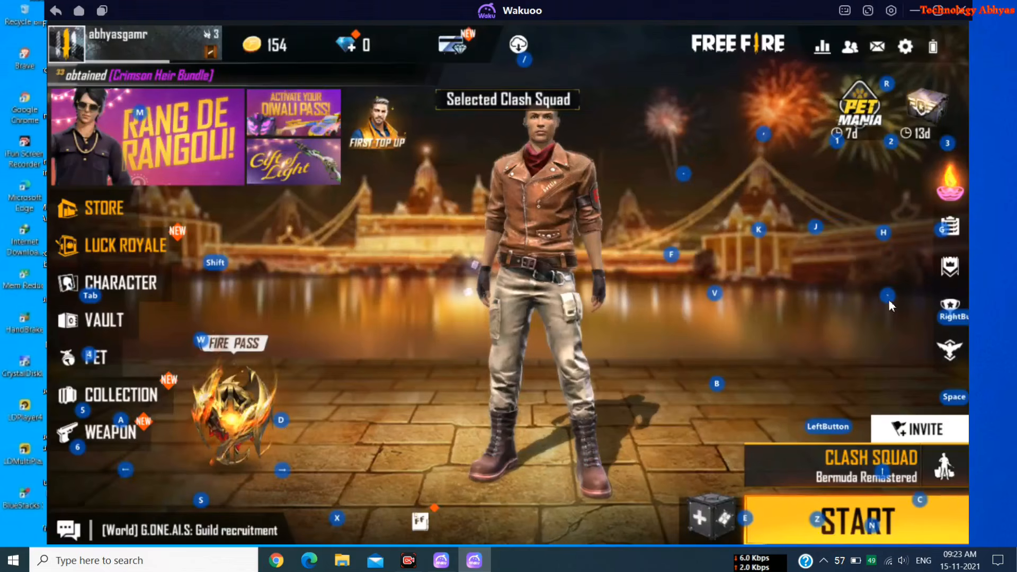
click(870, 477)
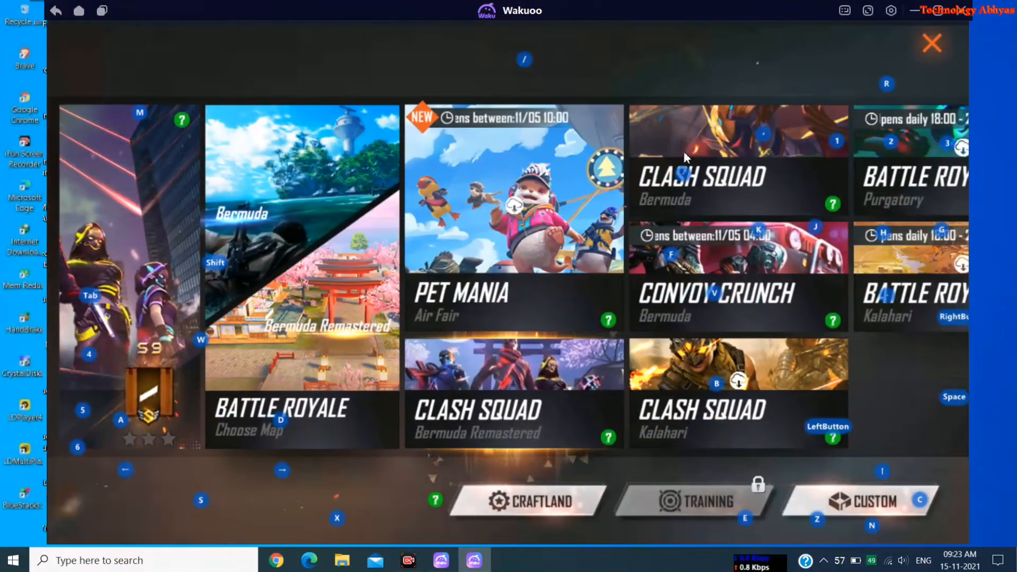
click(683, 154)
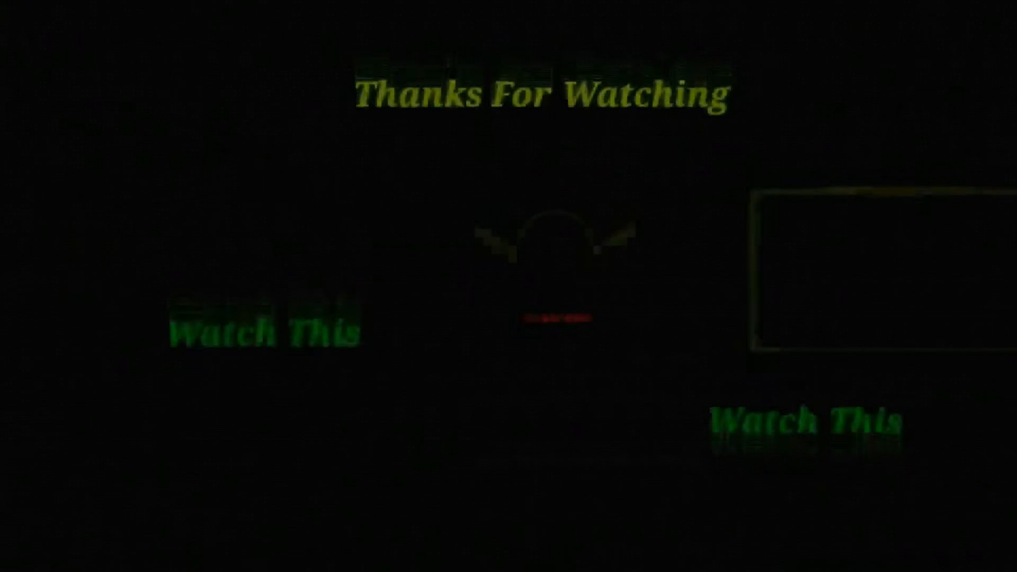